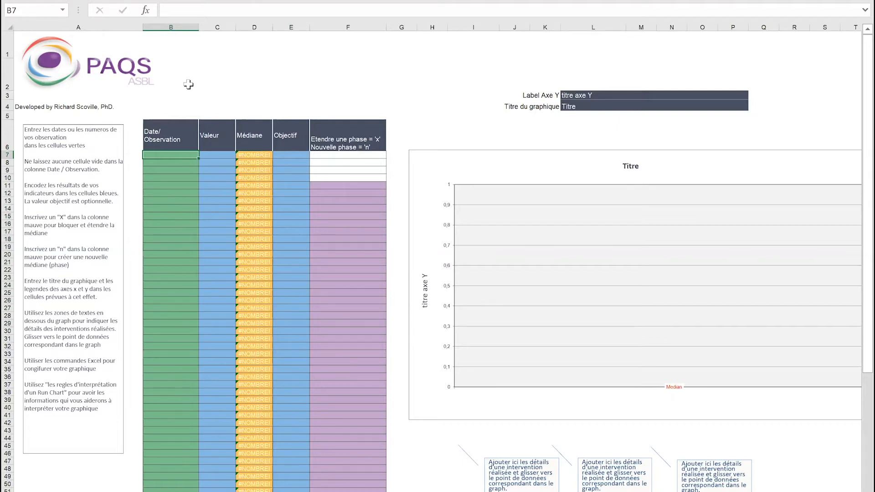
# Enter Février 2019, Mars 2019 and Avril 2019 from B7 down and extend the monthly series to mai-20 in B22
pyautogui.write('vrier 2019')
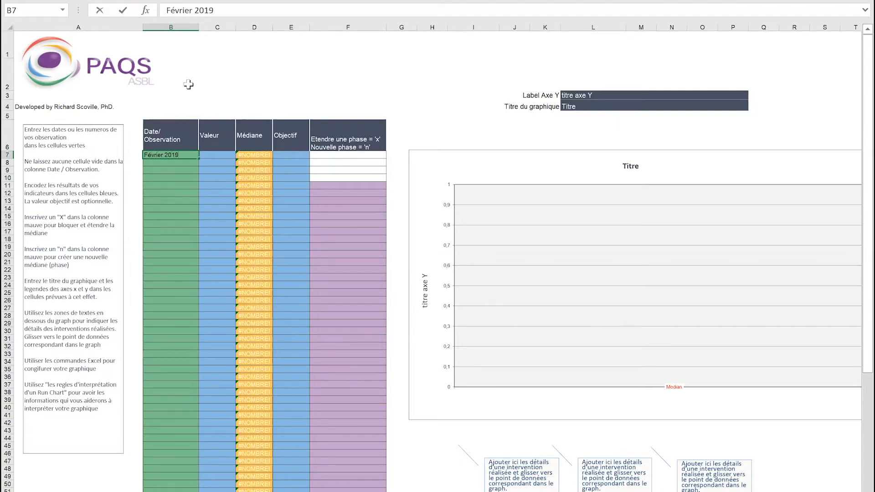
pyautogui.press('Return')
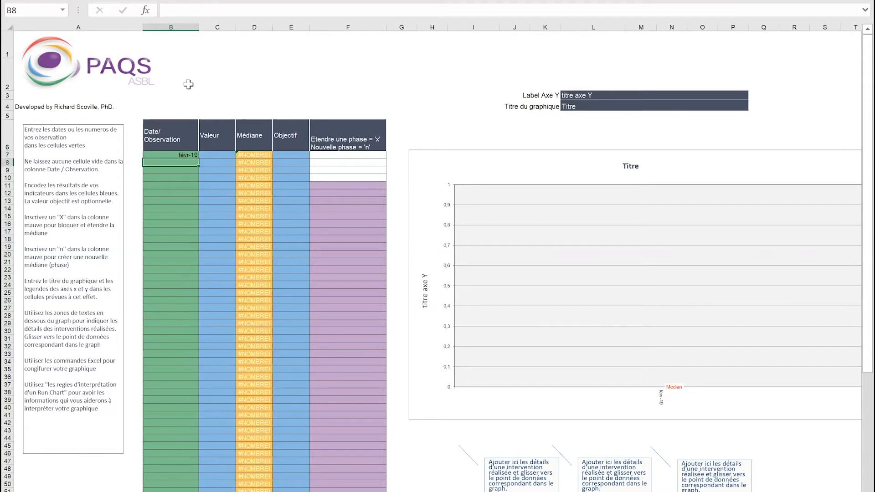
pyautogui.write('Mars 2019')
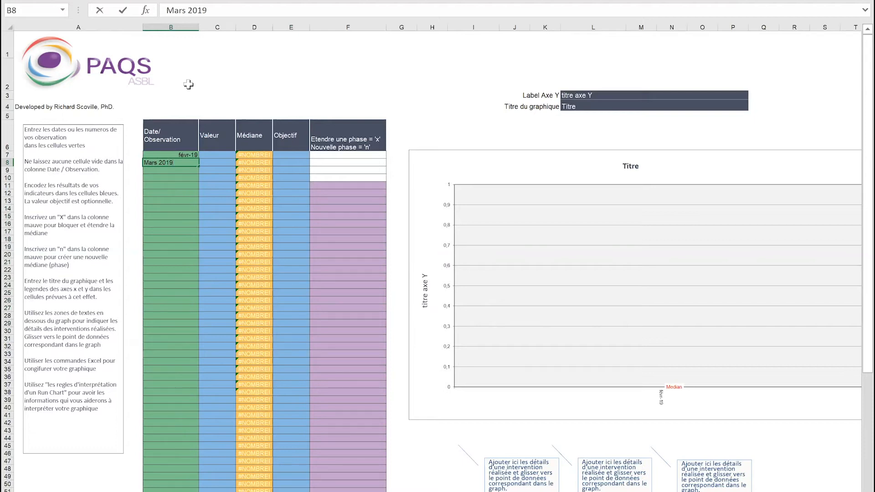
pyautogui.press('Return')
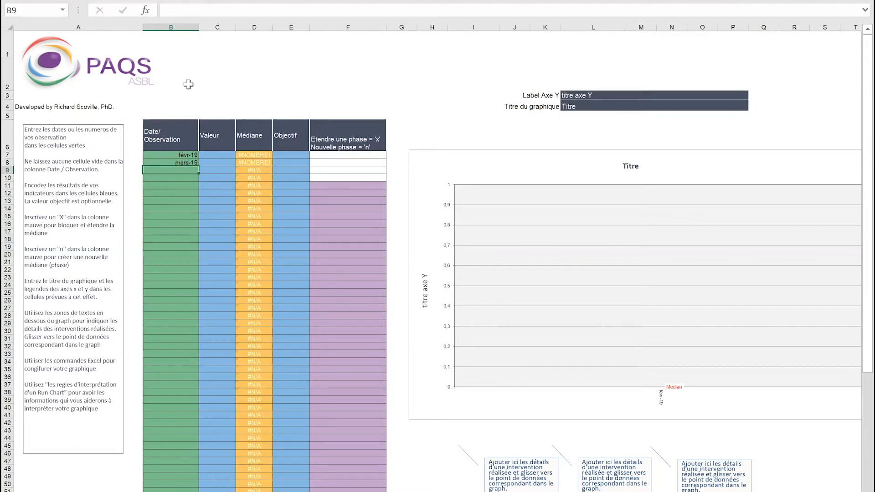
pyautogui.write('Avril')
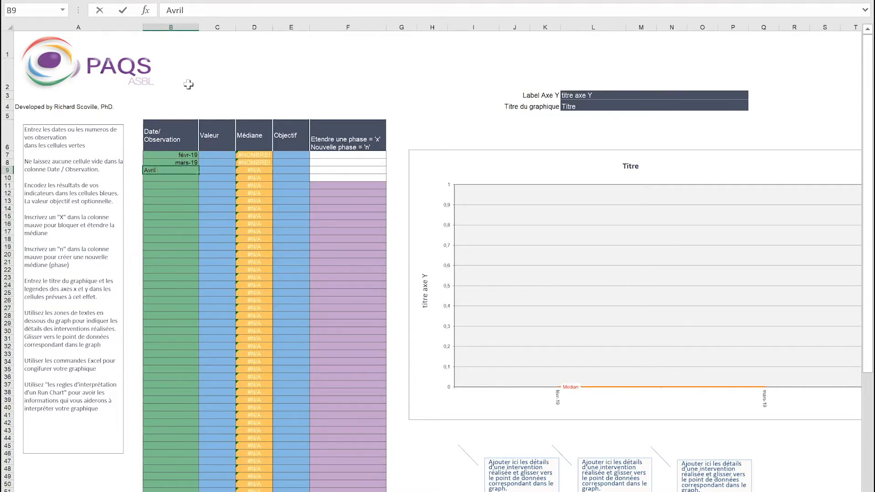
pyautogui.write(' 2019')
pyautogui.press('Return')
pyautogui.moveTo(182, 163); pyautogui.dragTo(182, 171)
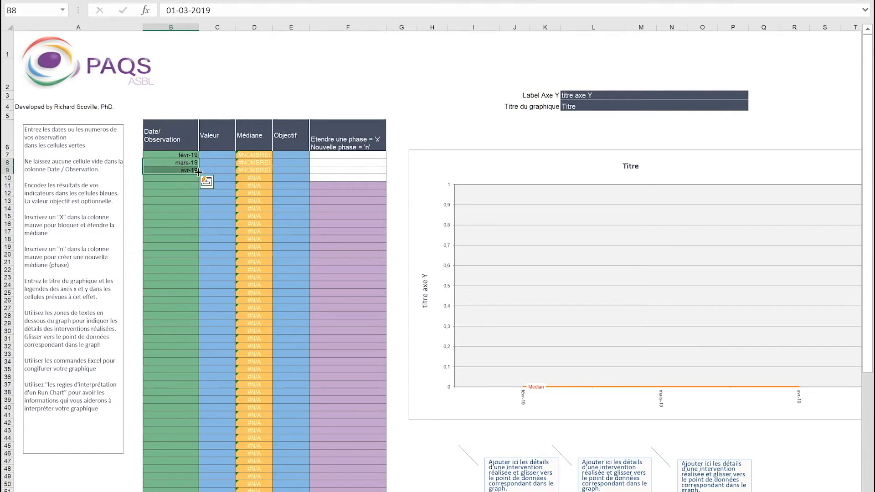
pyautogui.moveTo(199, 293); pyautogui.dragTo(199, 276)
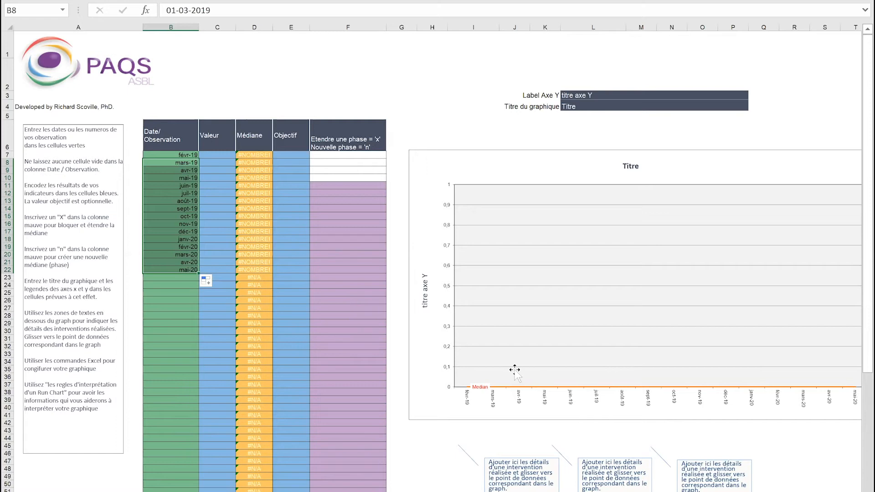
# Enter the Valeur figures 9, 11, 13, 8, 9 and 12 for févr-19 through juil-19
pyautogui.moveTo(221, 136)
pyautogui.mouseDown()
pyautogui.moveTo(226, 270)
pyautogui.moveTo(225, 147)
pyautogui.mouseUp()
pyautogui.click(225, 157)
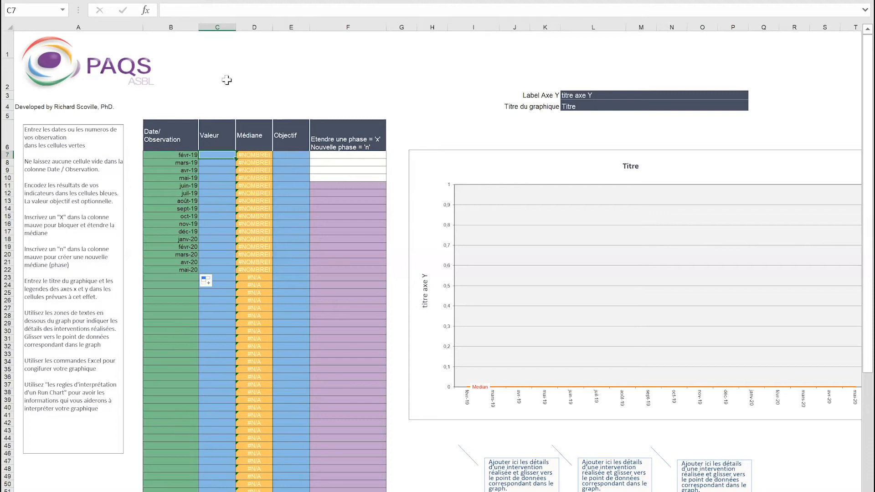
pyautogui.write('9')
pyautogui.press('Return')
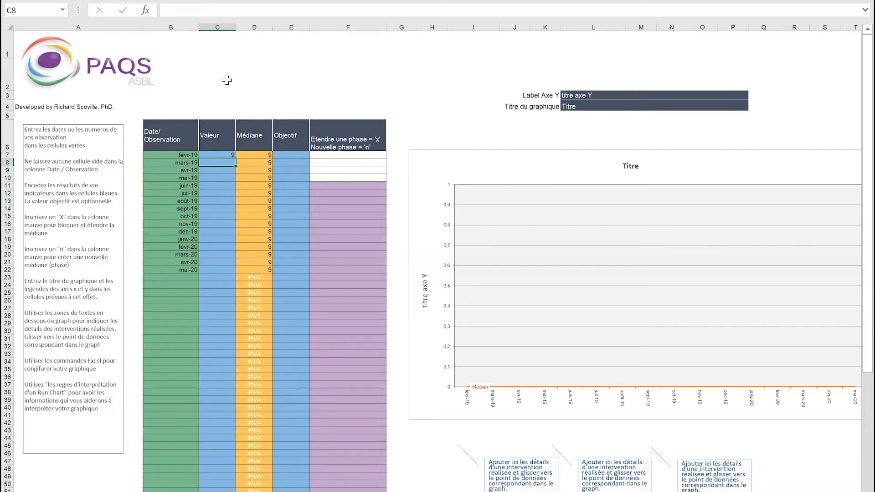
pyautogui.write('11')
pyautogui.press('Return')
pyautogui.write('13')
pyautogui.press('Return')
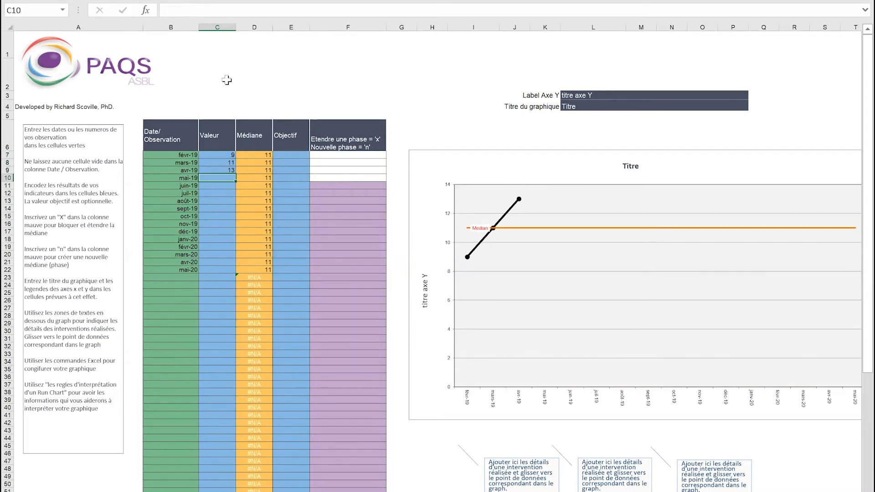
pyautogui.write('8')
pyautogui.press('Return')
pyautogui.write('9')
pyautogui.press('Return')
pyautogui.write('12')
pyautogui.press('Return')
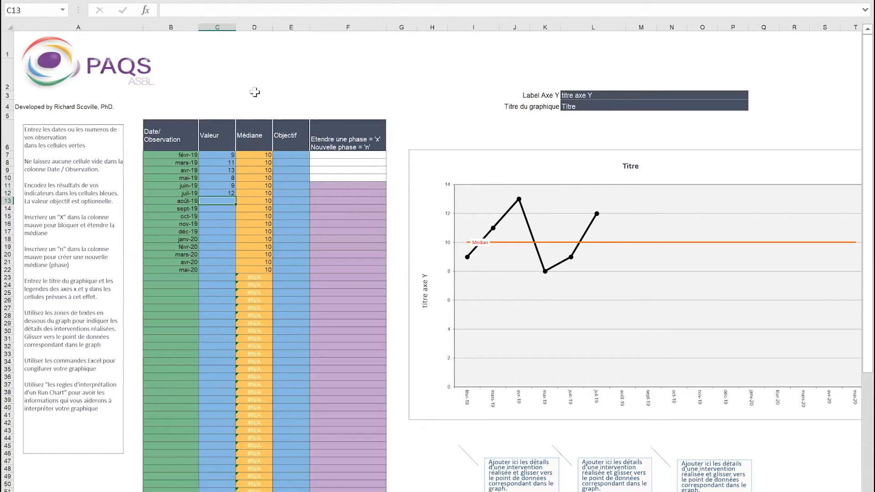
pyautogui.click(257, 128)
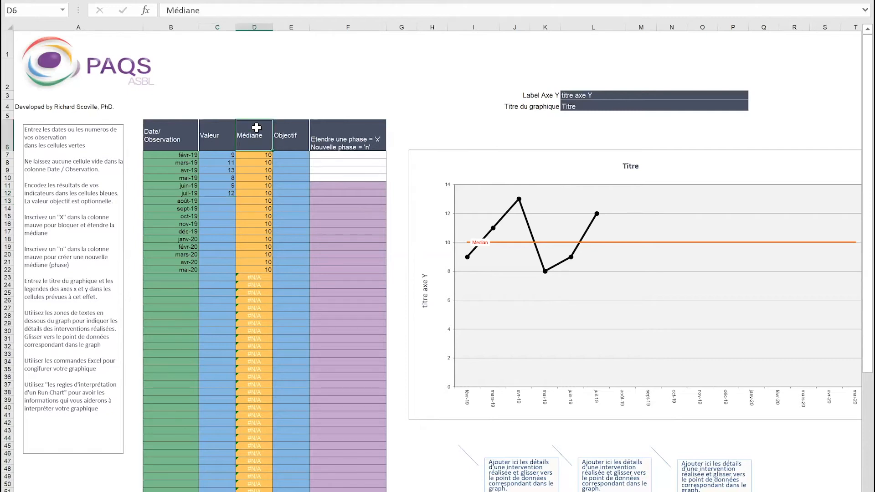
pyautogui.moveTo(257, 128); pyautogui.dragTo(230, 143)
pyautogui.click(256, 86)
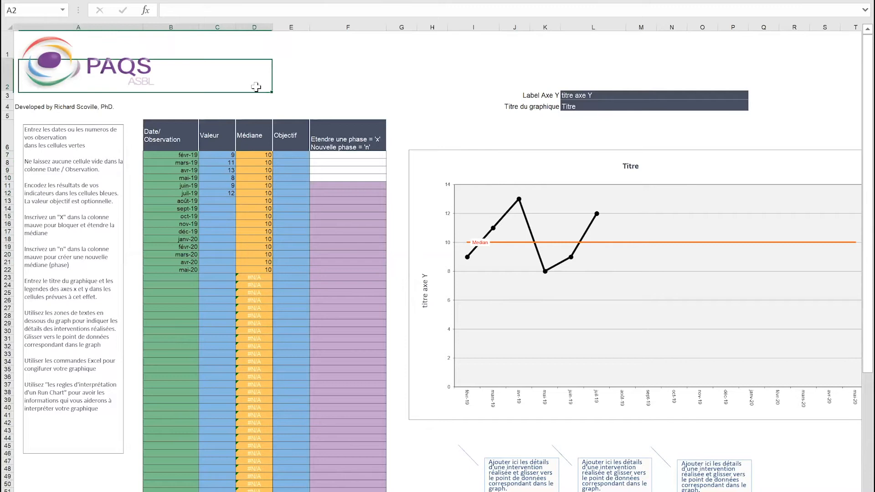
pyautogui.click(308, 95)
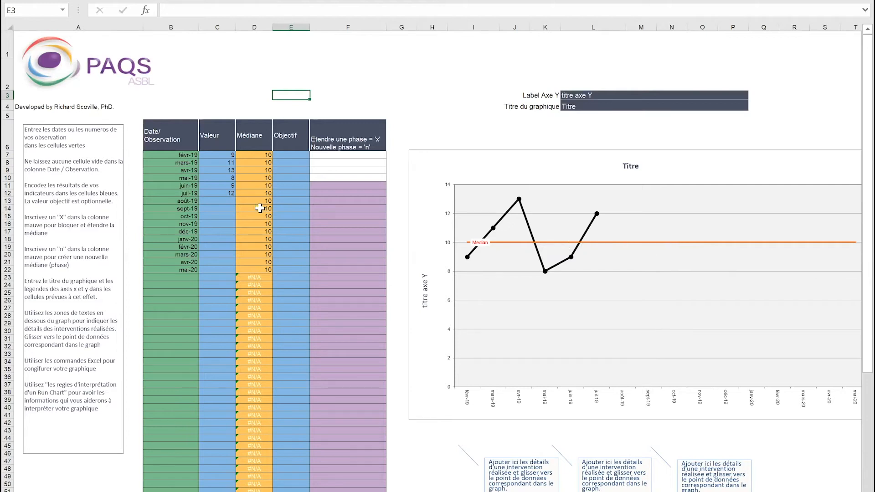
# Enter the Valeur figures 7, 9, 6, 8, 5, 7, 6, 7, 4 and 6 for août-19 through mai-20
pyautogui.click(229, 201)
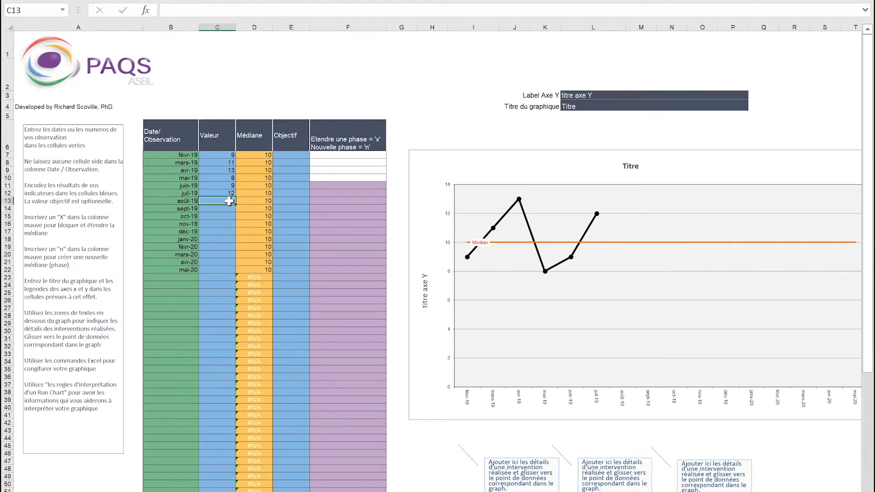
pyautogui.write('7')
pyautogui.press('Return')
pyautogui.write('9')
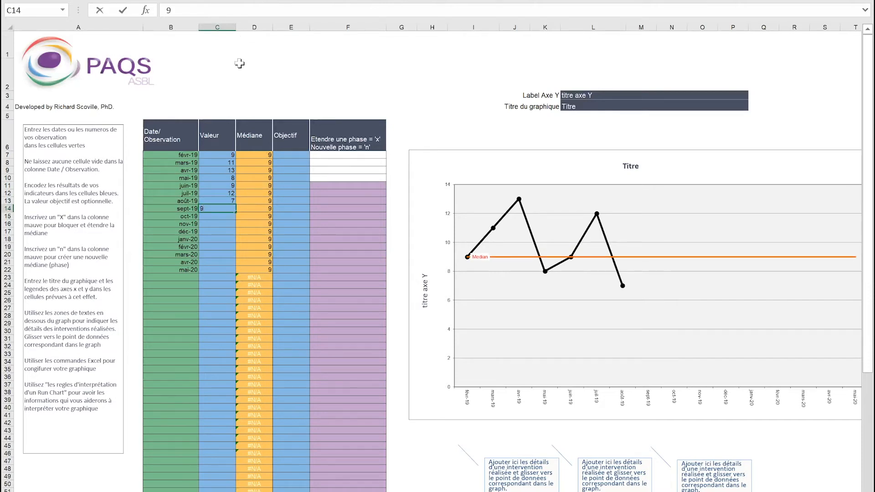
pyautogui.press('Return')
pyautogui.write('6')
pyautogui.press('Return')
pyautogui.write('8')
pyautogui.press('Return')
pyautogui.write('5')
pyautogui.press('Return')
pyautogui.write('7')
pyautogui.press('Return')
pyautogui.write('6')
pyautogui.press('Return')
pyautogui.write('7')
pyautogui.press('Return')
pyautogui.write('4')
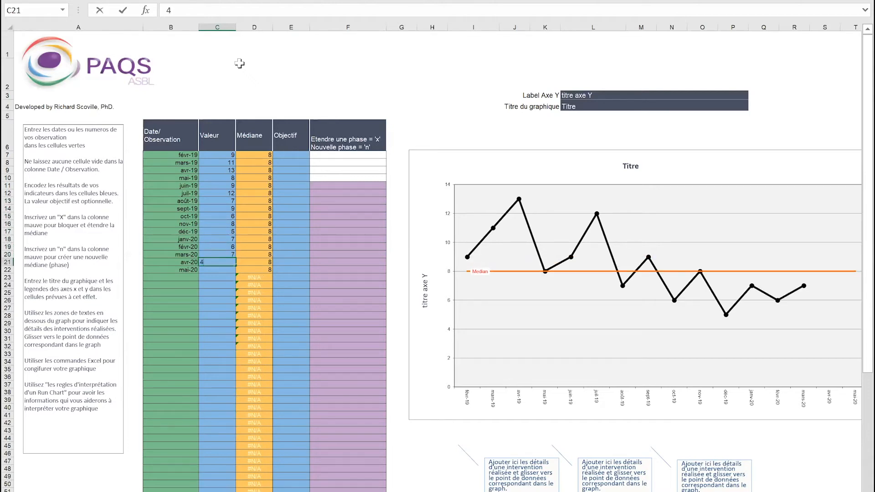
pyautogui.press('Return')
pyautogui.write('6')
pyautogui.press('Return')
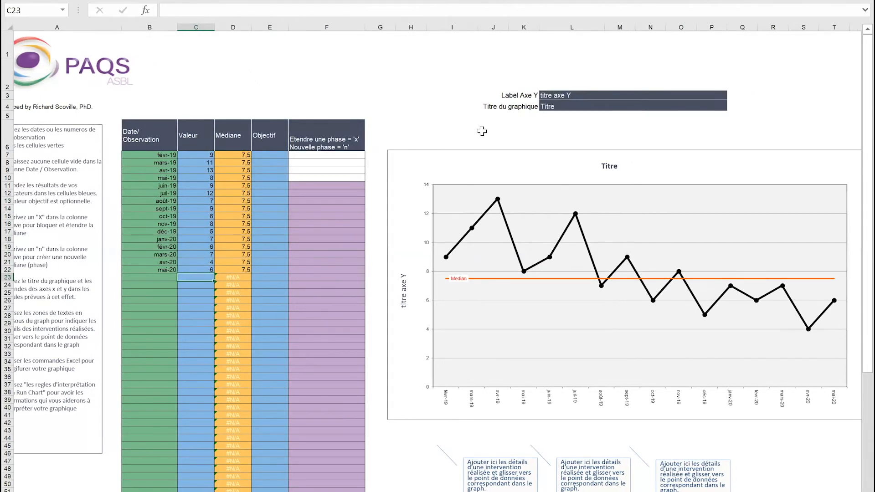
pyautogui.moveTo(242, 141)
pyautogui.mouseDown()
pyautogui.moveTo(266, 268)
pyautogui.moveTo(255, 140)
pyautogui.mouseUp()
pyautogui.click(319, 78)
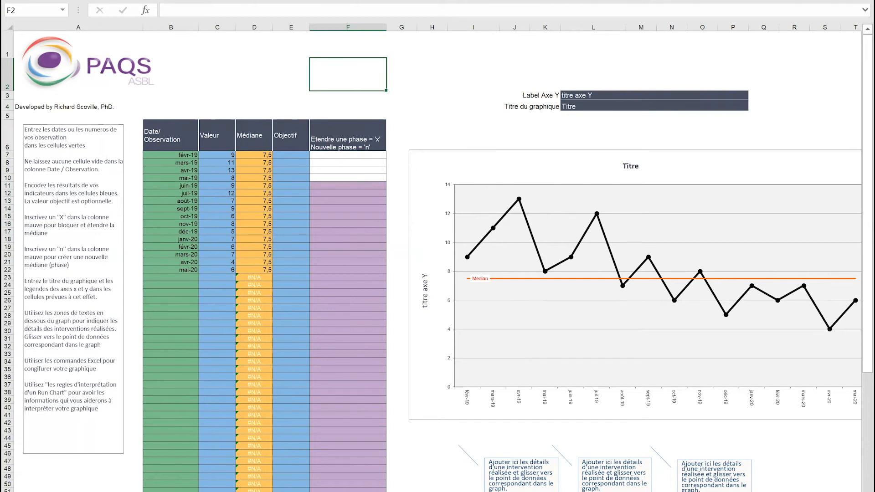
pyautogui.hscroll(1, 802, 372)
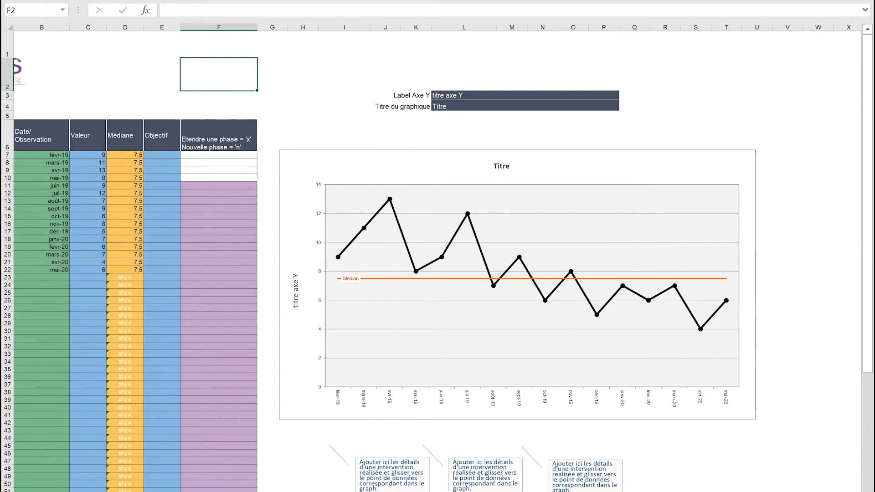
pyautogui.hscroll(-3, 358, 263)
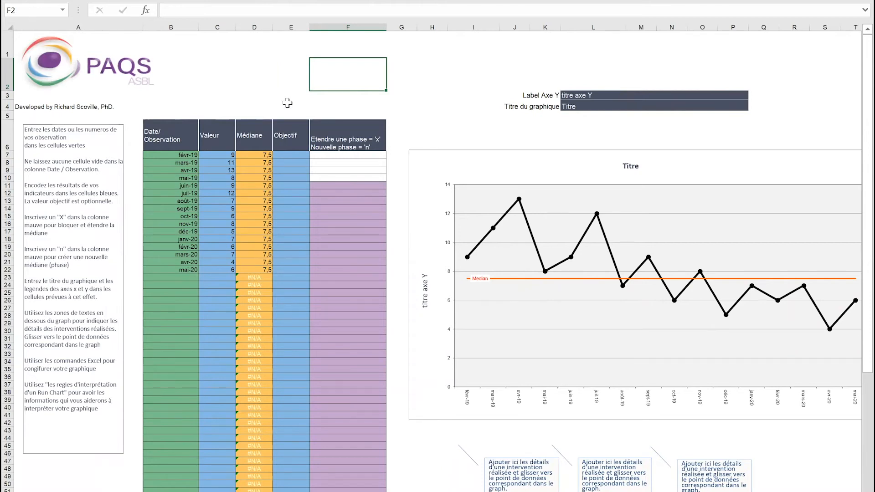
# Set the Objectif to 5 for every month from févr-19 to mai-20
pyautogui.moveTo(287, 129)
pyautogui.mouseDown()
pyautogui.moveTo(295, 270)
pyautogui.moveTo(295, 143)
pyautogui.moveTo(300, 272)
pyautogui.moveTo(297, 139)
pyautogui.mouseUp()
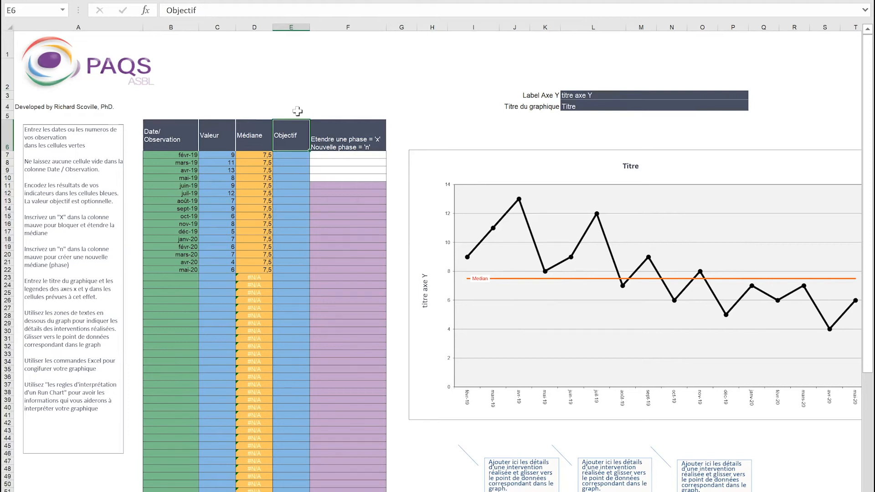
pyautogui.click(290, 155)
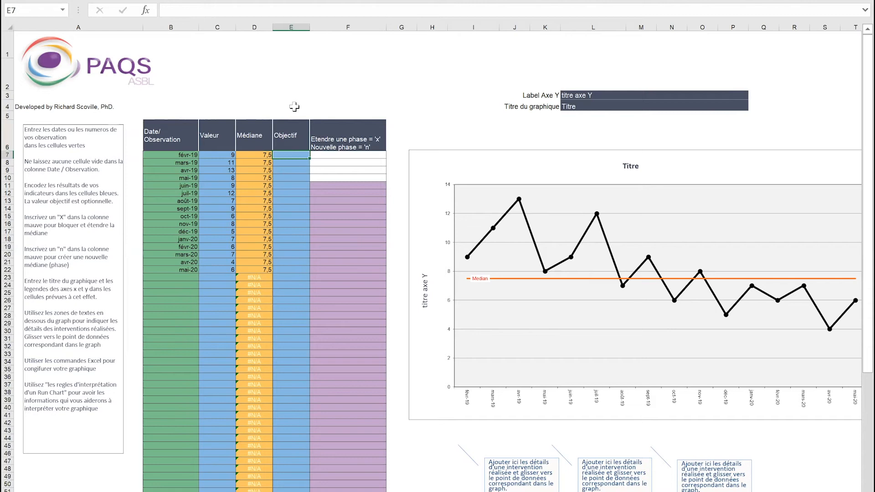
pyautogui.write('5')
pyautogui.press('Return')
pyautogui.write('5')
pyautogui.press('Return')
pyautogui.moveTo(298, 154)
pyautogui.mouseDown()
pyautogui.moveTo(294, 163)
pyautogui.moveTo(306, 165)
pyautogui.mouseUp()
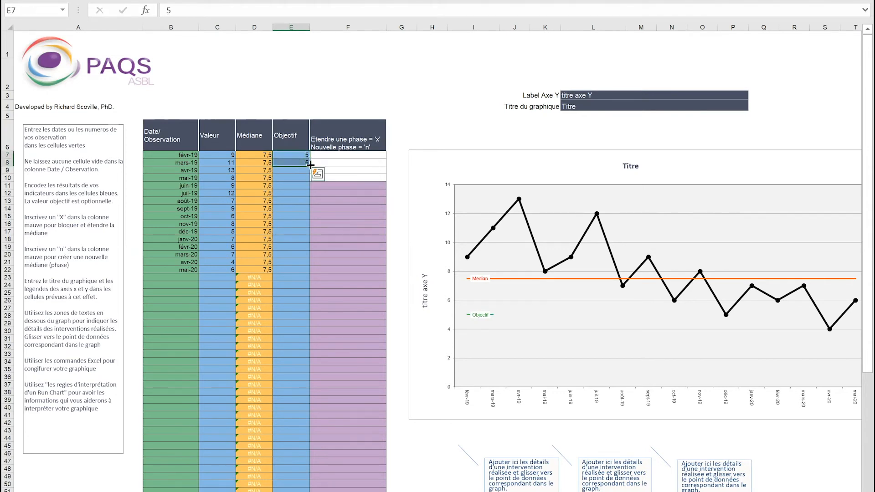
pyautogui.doubleClick(310, 165)
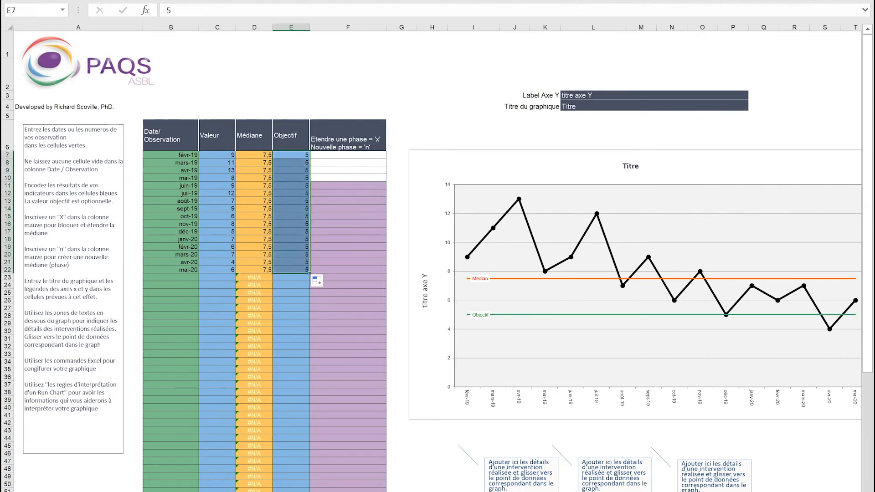
# Clear the placeholder text from the three intervention callouts below the chart
pyautogui.hscroll(2, 565, 292)
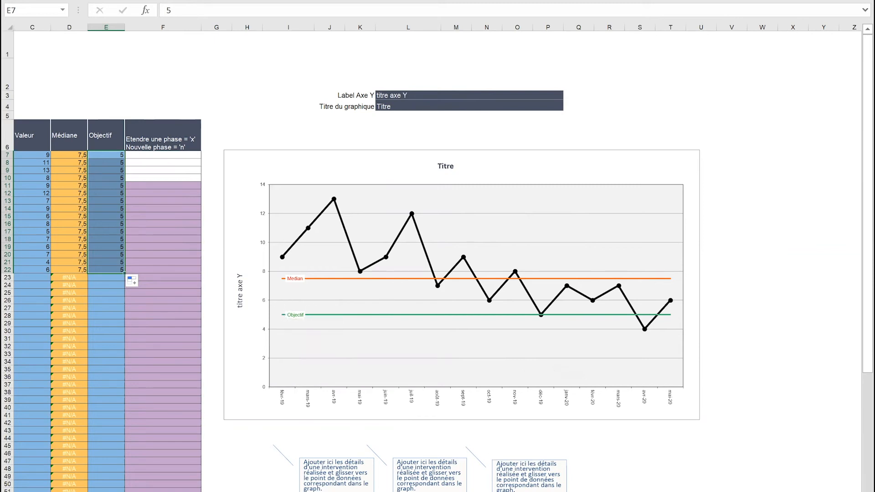
pyautogui.hscroll(-3, 438, 255)
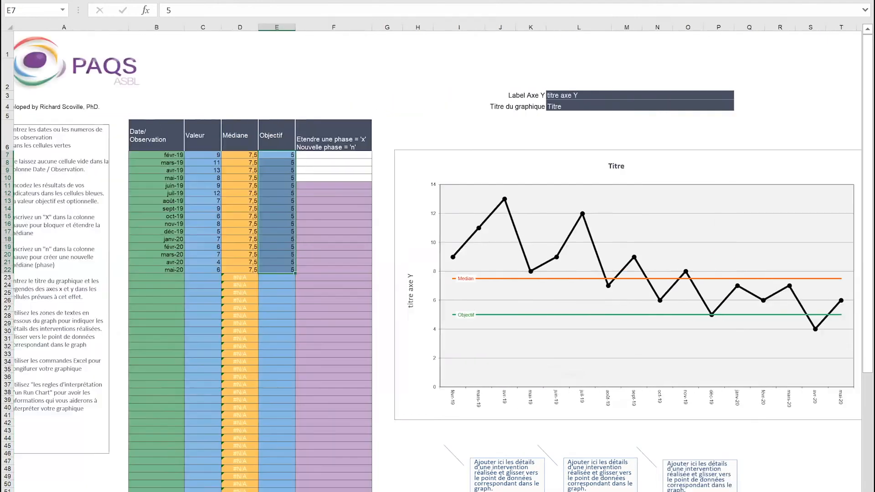
pyautogui.click(508, 489)
pyautogui.moveTo(509, 489); pyautogui.dragTo(572, 461)
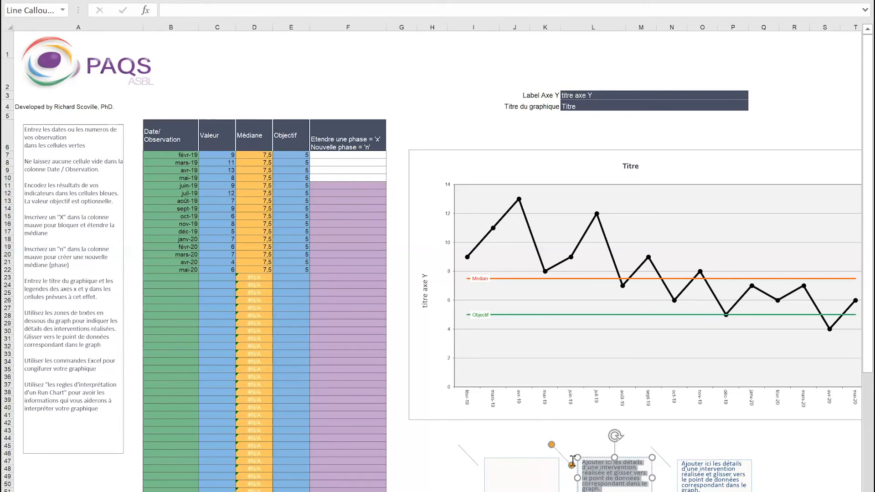
pyautogui.press('Delete')
pyautogui.click(708, 490)
pyautogui.moveTo(708, 490); pyautogui.dragTo(680, 463)
pyautogui.press('Delete')
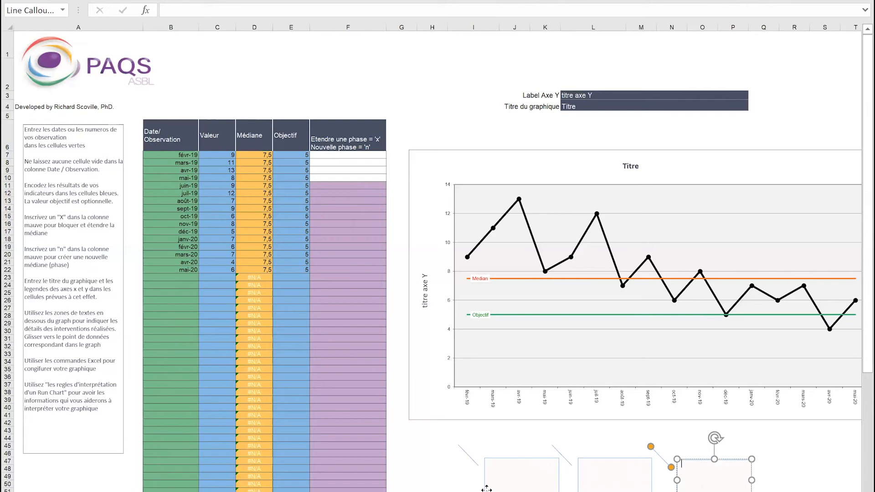
# Write "Formation du personnel" and "Evaluation du risque" in the first callout, place it on the chart and attach its leader to the août-19 point
pyautogui.click(502, 474)
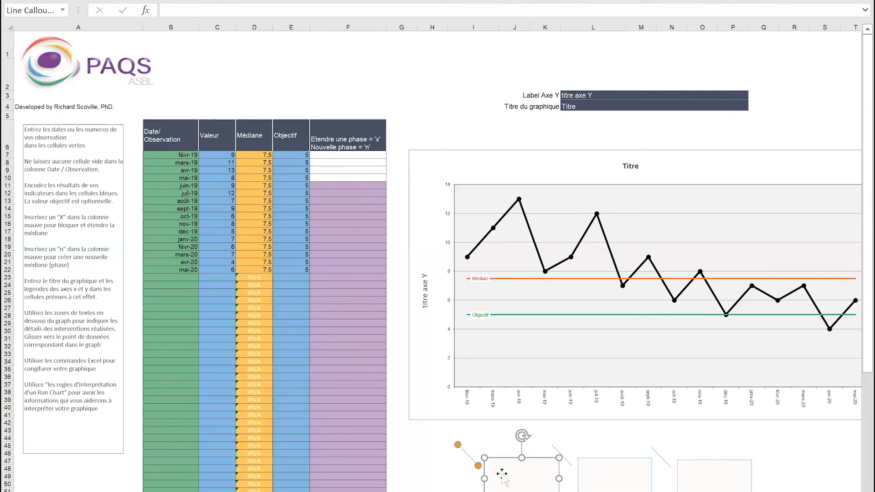
pyautogui.write('Formatio')
pyautogui.write('n du per')
pyautogui.write('sonnel  ')
pyautogui.write('Evaluation')
pyautogui.write(' du risque')
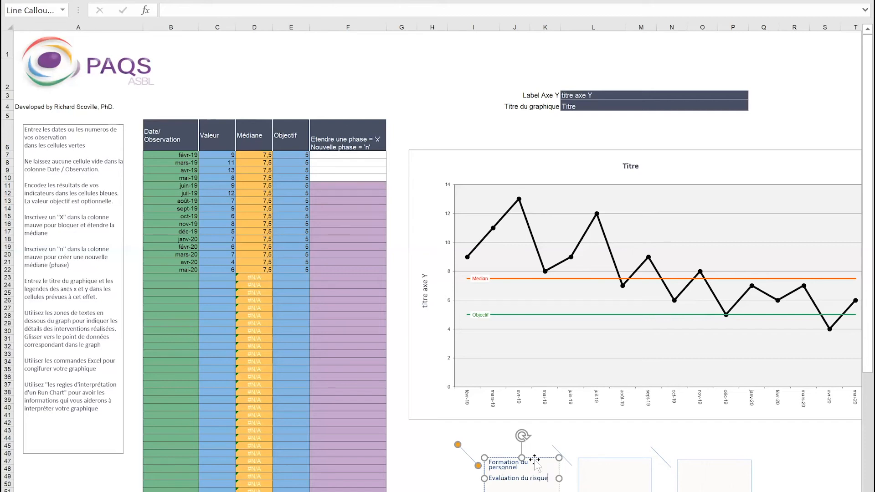
pyautogui.moveTo(535, 461); pyautogui.dragTo(693, 329)
pyautogui.moveTo(619, 313); pyautogui.dragTo(623, 291)
# Write "Plan de prévention" in the second callout, place it on the chart and attach its leader to the oct-19 point
pyautogui.click(608, 475)
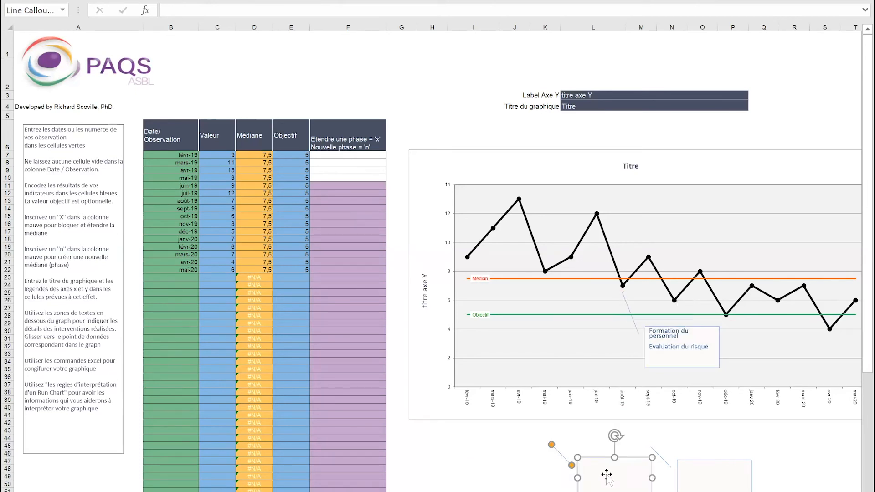
pyautogui.write('Plan de pre')
pyautogui.write('ventio')
pyautogui.moveTo(632, 457); pyautogui.dragTo(729, 217)
pyautogui.moveTo(649, 204); pyautogui.dragTo(675, 298)
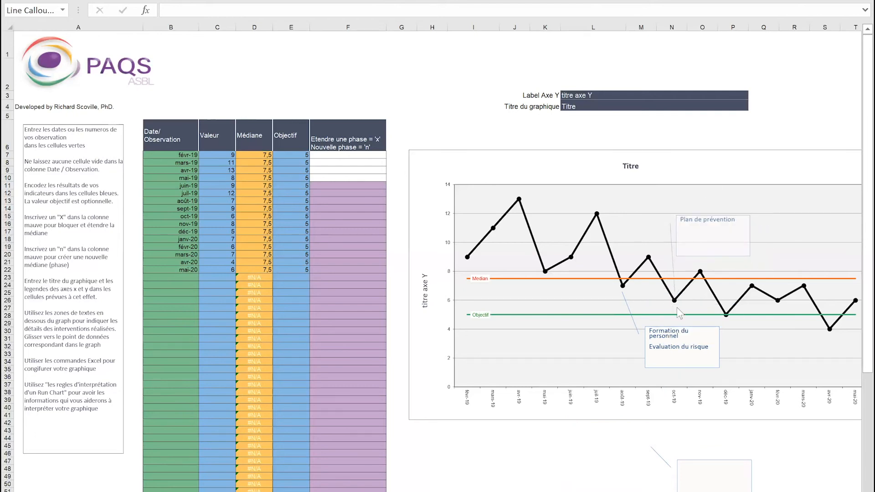
# Write "Informations proches" in the third callout, place it on the chart and attach its leader to the nov-19 point
pyautogui.click(704, 476)
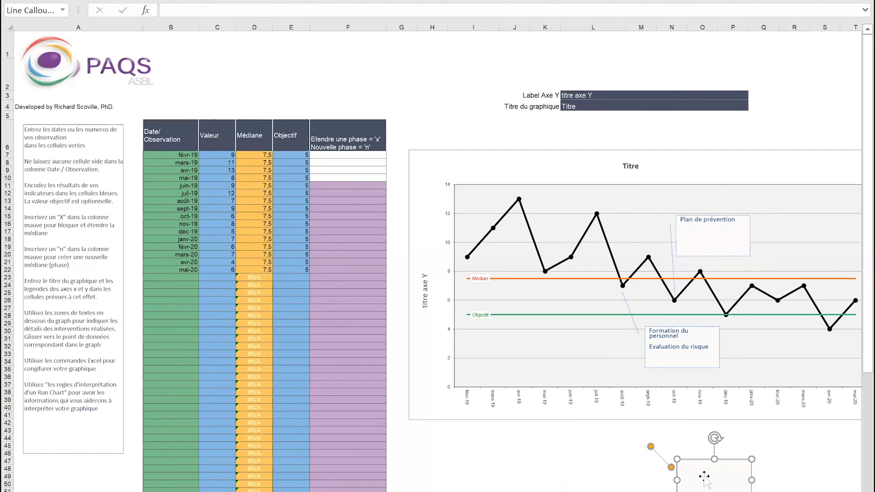
pyautogui.write('Informations proches')
pyautogui.moveTo(731, 459); pyautogui.dragTo(797, 332)
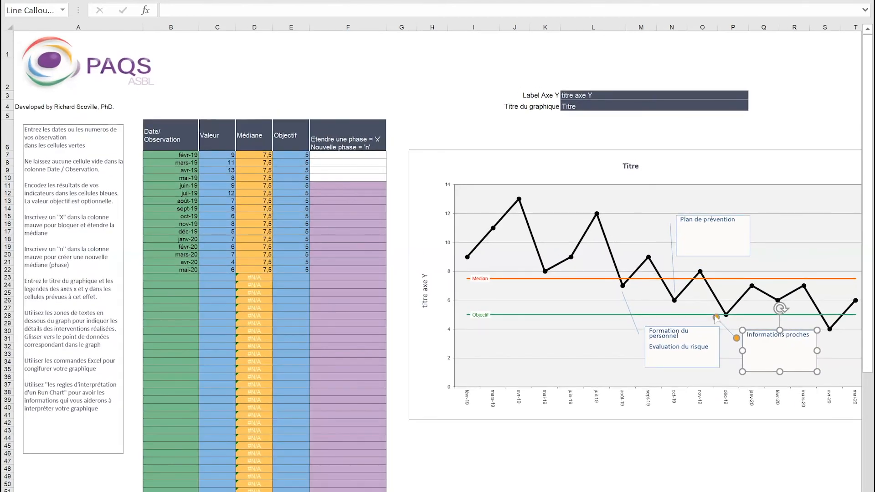
pyautogui.moveTo(716, 318); pyautogui.dragTo(698, 278)
pyautogui.click(613, 446)
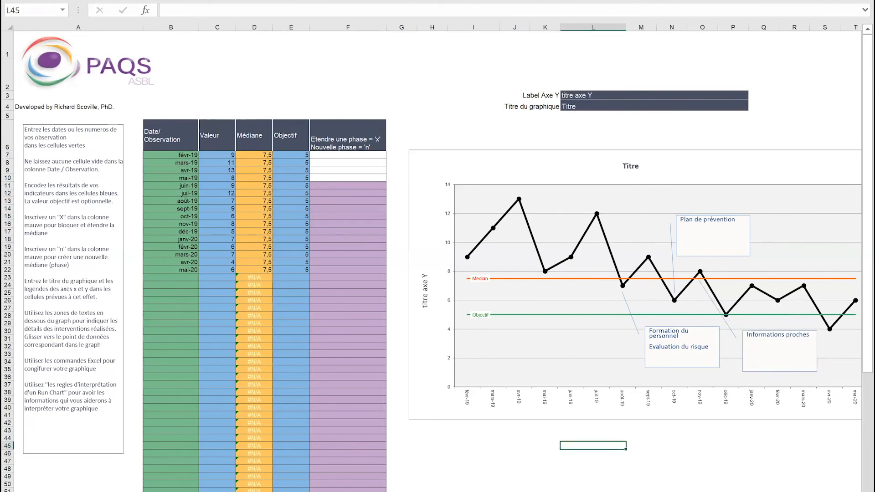
# Start a new phase at août-19 by entering "n" in its phase cell, and view the split median on the chart
pyautogui.hscroll(6, 438, 261)
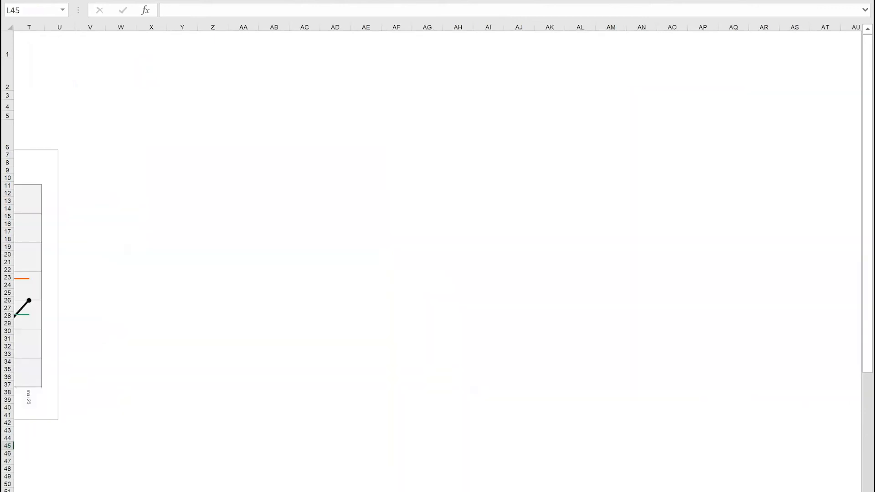
pyautogui.hscroll(-5, 675, 482)
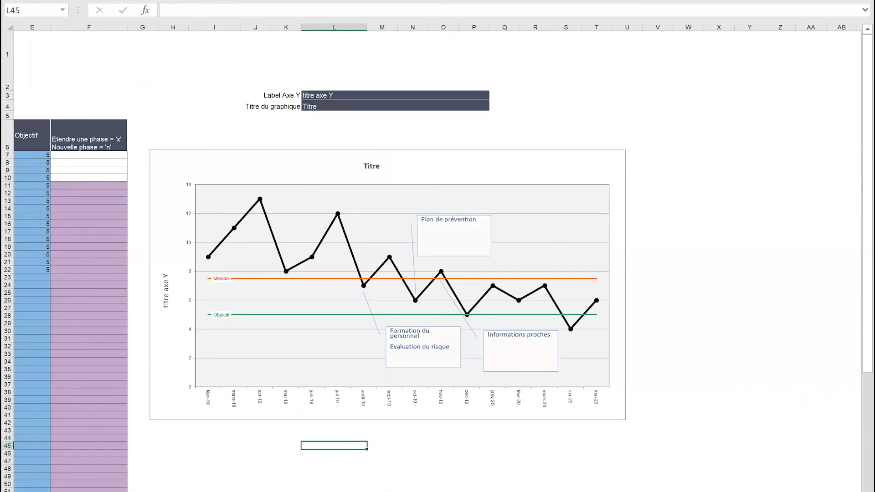
pyautogui.hscroll(-2, 380, 153)
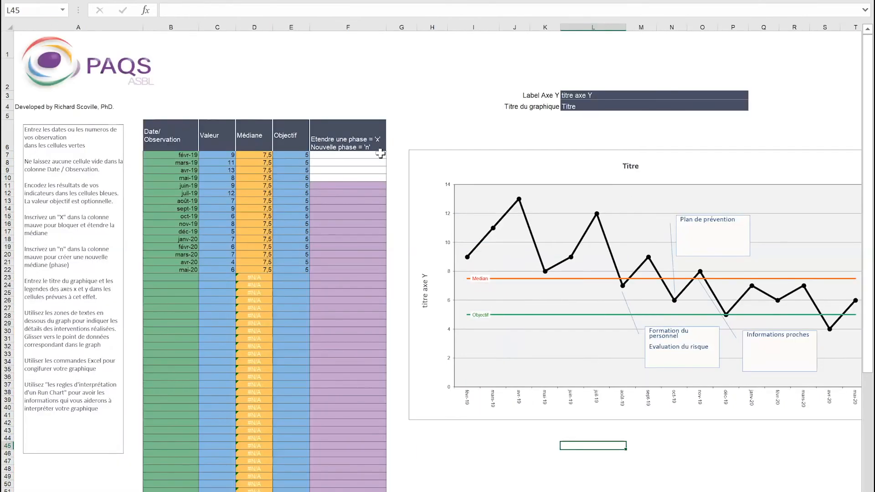
pyautogui.moveTo(345, 141)
pyautogui.mouseDown()
pyautogui.moveTo(348, 279)
pyautogui.moveTo(341, 142)
pyautogui.mouseUp()
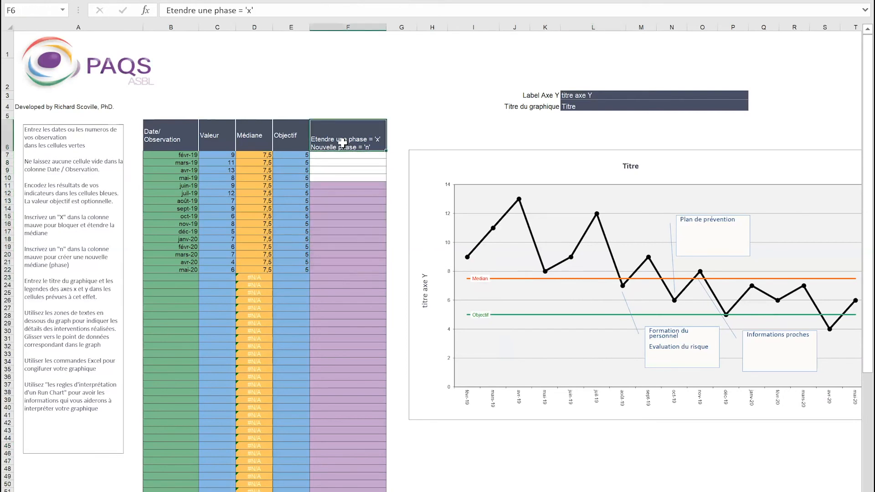
pyautogui.click(340, 201)
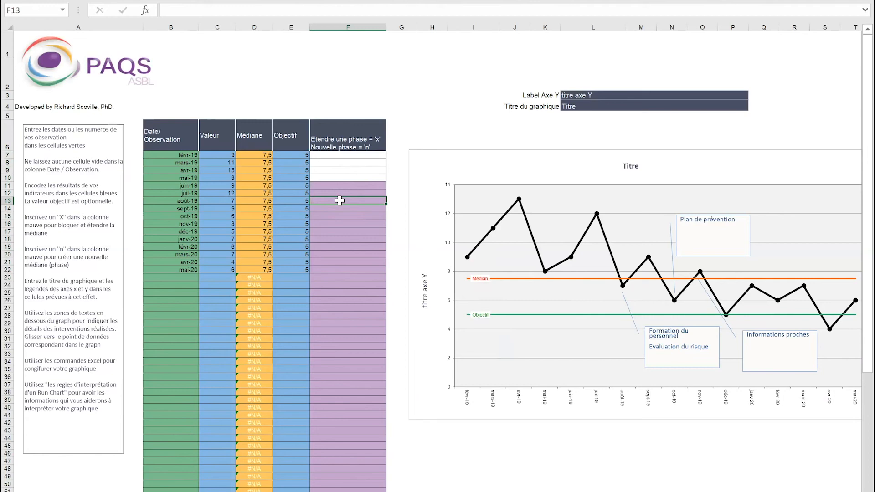
pyautogui.write('n')
pyautogui.press('Return')
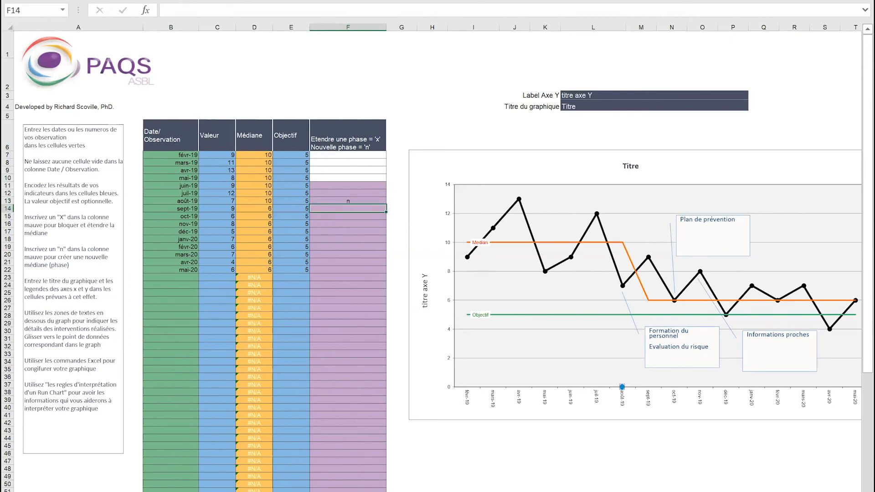
pyautogui.hscroll(1, 729, 480)
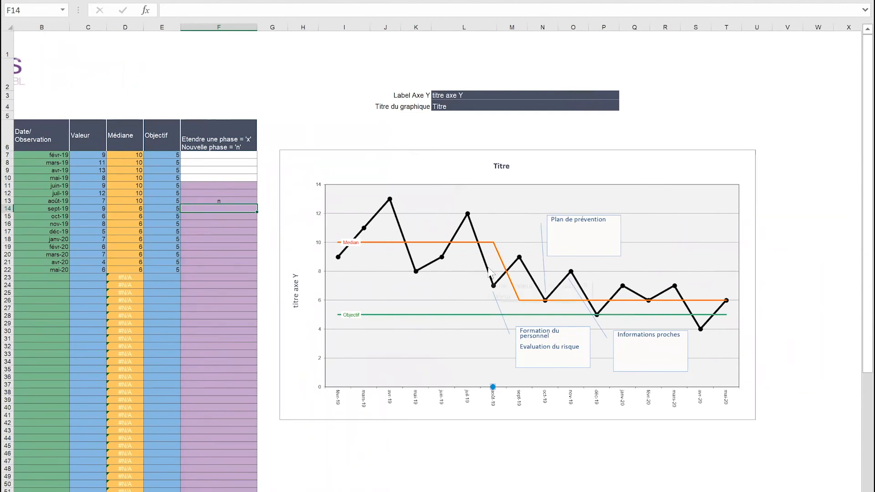
pyautogui.moveTo(490, 271)
pyautogui.click(538, 309)
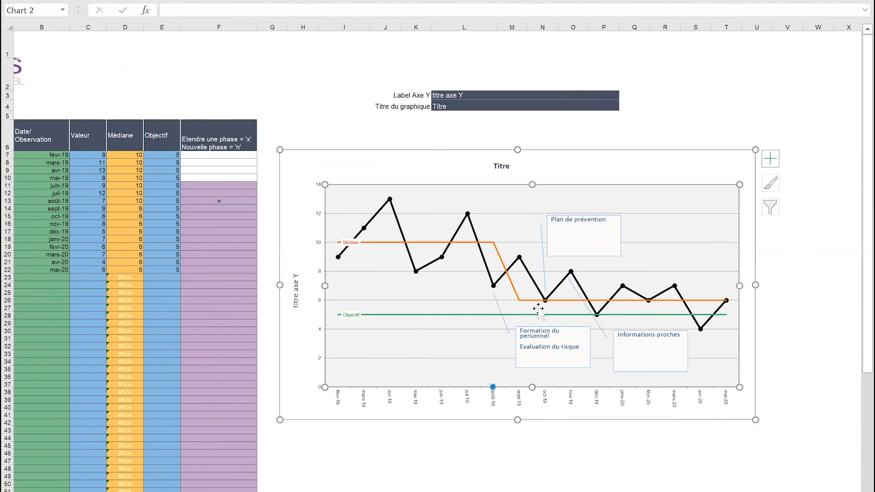
# Clear the août-19 phase mark and enter "n" for nov-19 to start the new phase there instead
pyautogui.hscroll(-2, 438, 273)
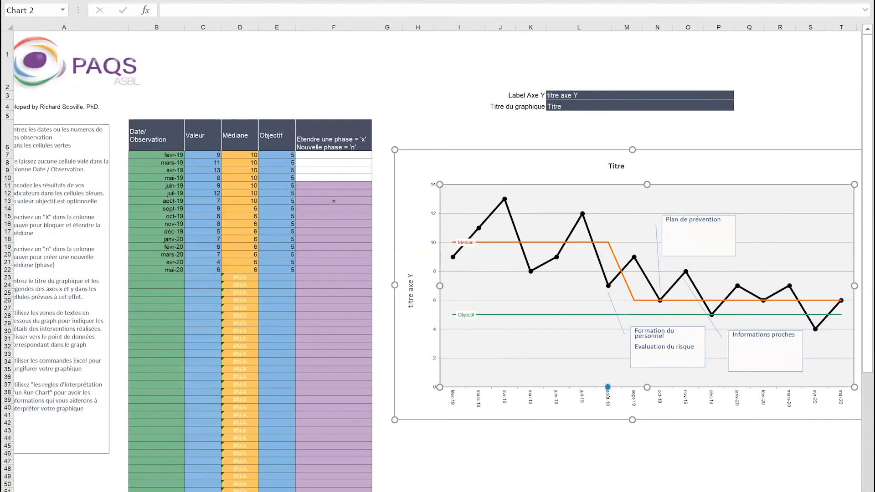
pyautogui.click(347, 204)
pyautogui.doubleClick(348, 200)
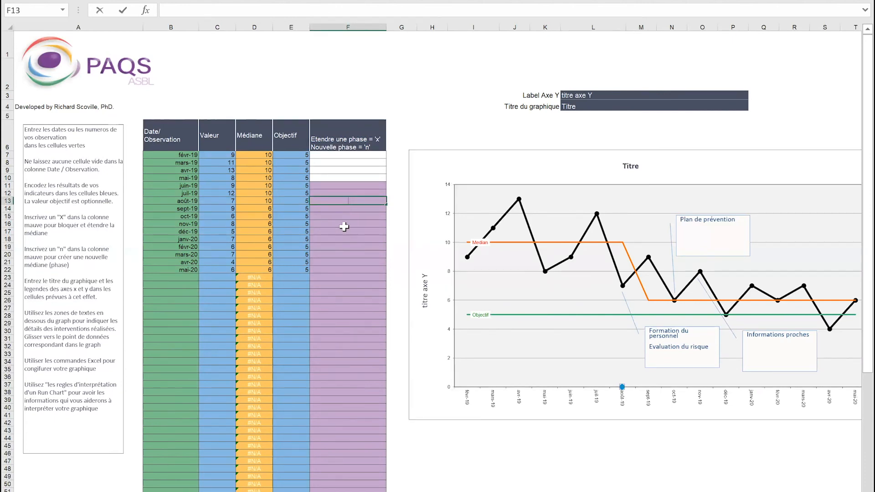
pyautogui.click(344, 226)
pyautogui.write('n')
pyautogui.press('Return')
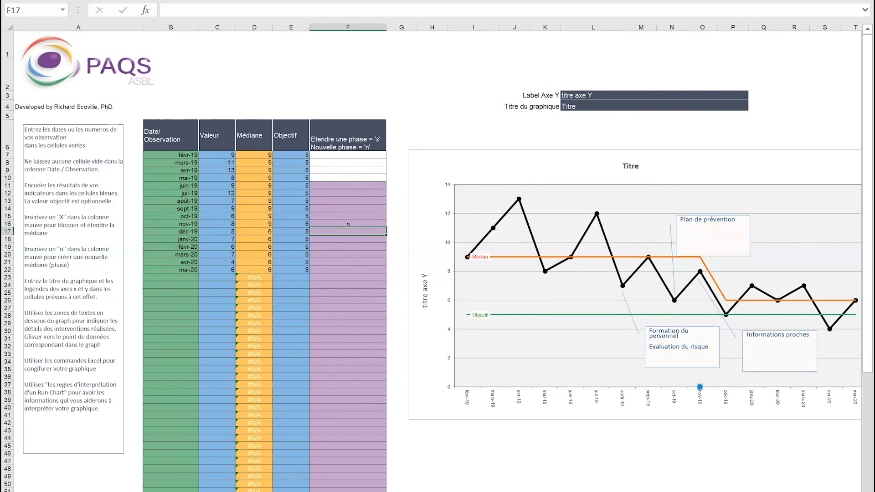
pyautogui.hscroll(1, 711, 337)
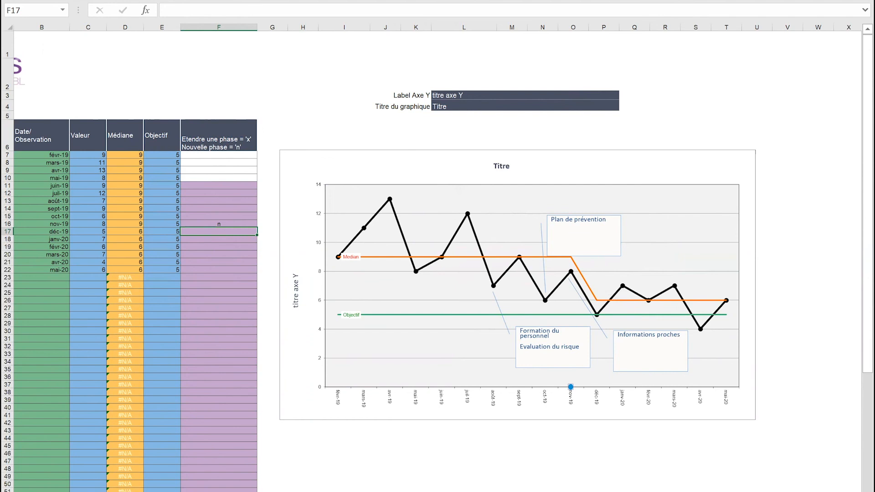
# Set the chart title to "Projet d'amélioration des chutes en gériatrie"
pyautogui.hscroll(-1, 438, 306)
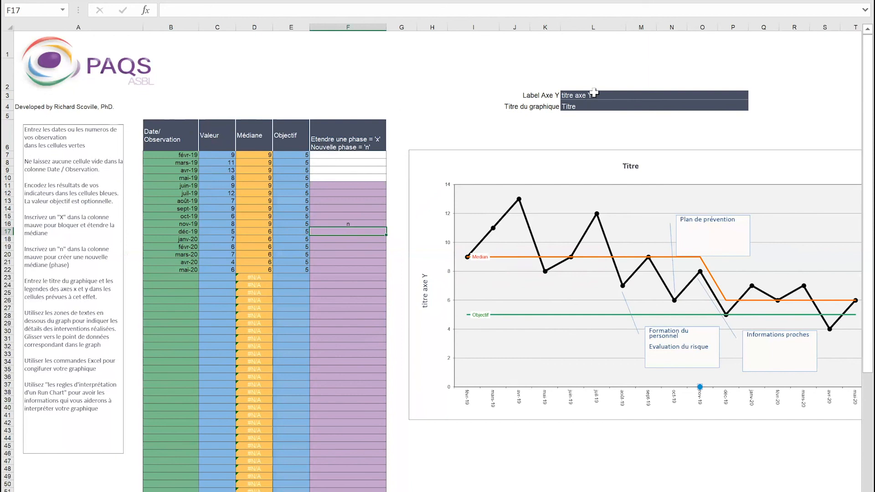
pyautogui.click(584, 106)
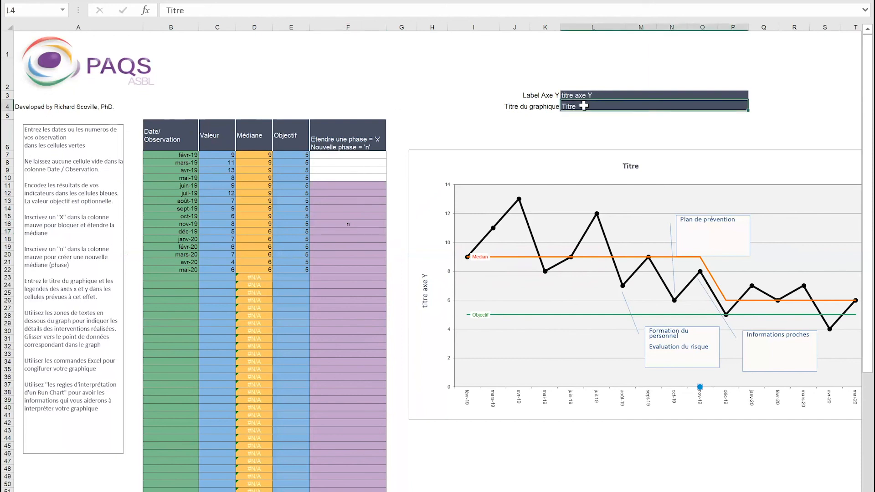
pyautogui.write("Projet d'améliora")
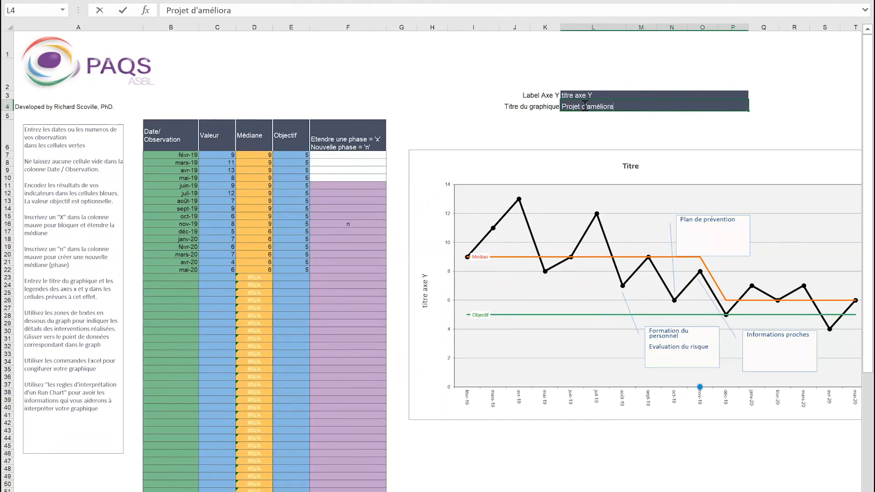
pyautogui.write('tion des chutes ')
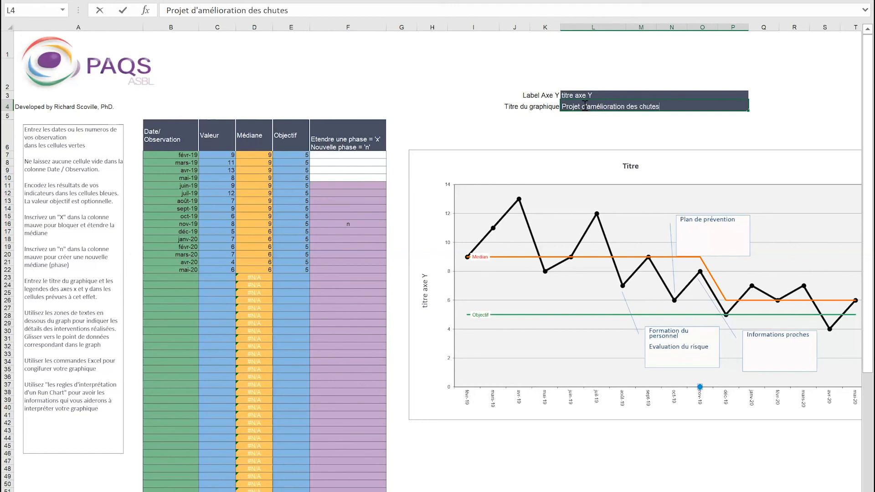
pyautogui.write('en gériatrie')
pyautogui.press('Return')
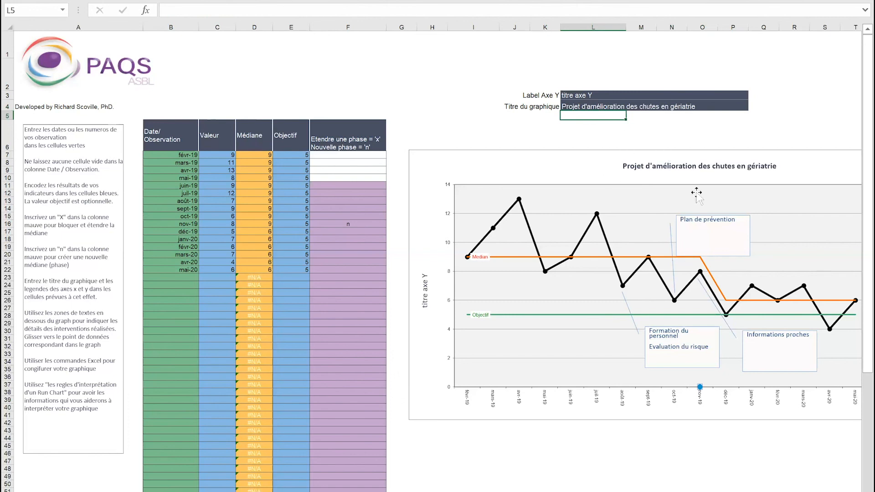
# Set the Y-axis label to "Nombre de chutes"
pyautogui.click(584, 95)
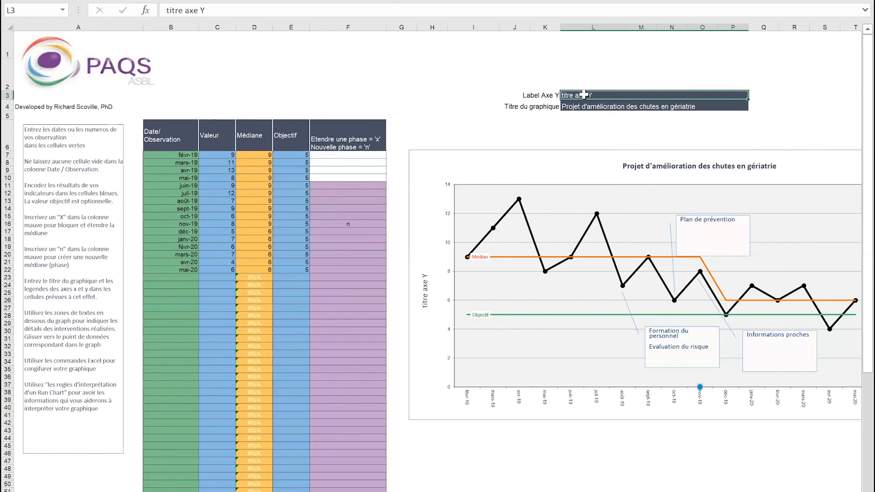
pyautogui.write('Nomb')
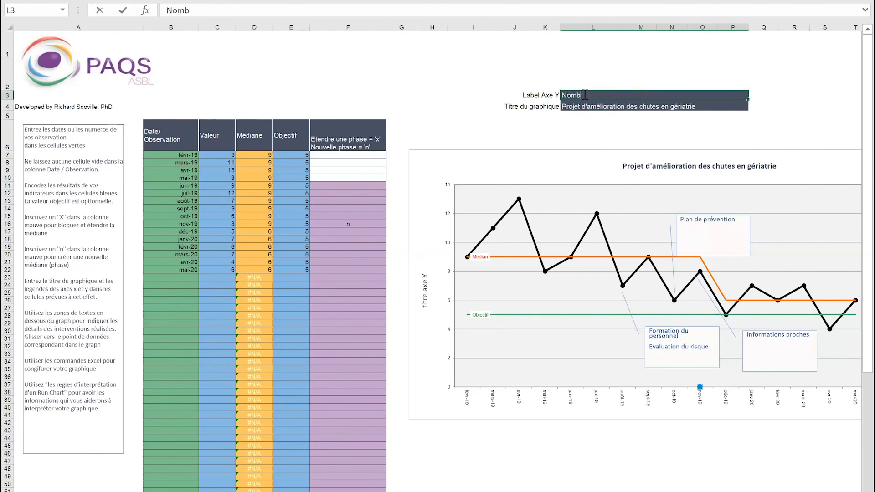
pyautogui.write('re de chutes')
pyautogui.press('Return')
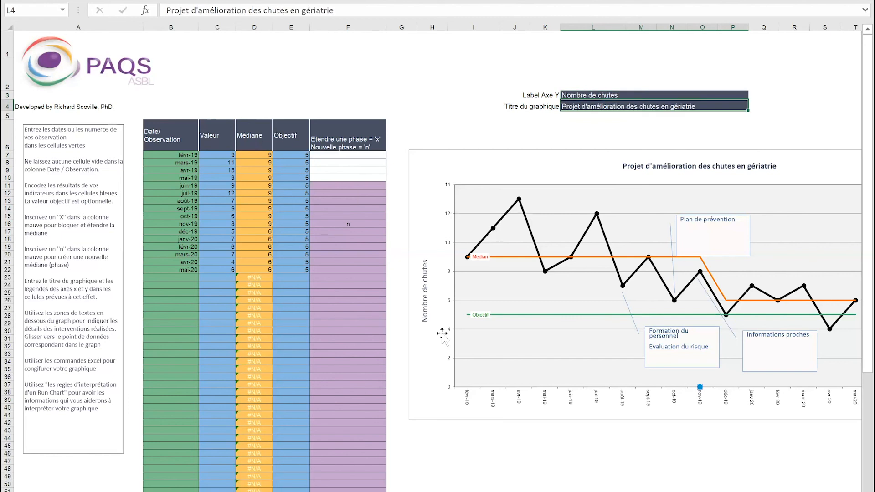